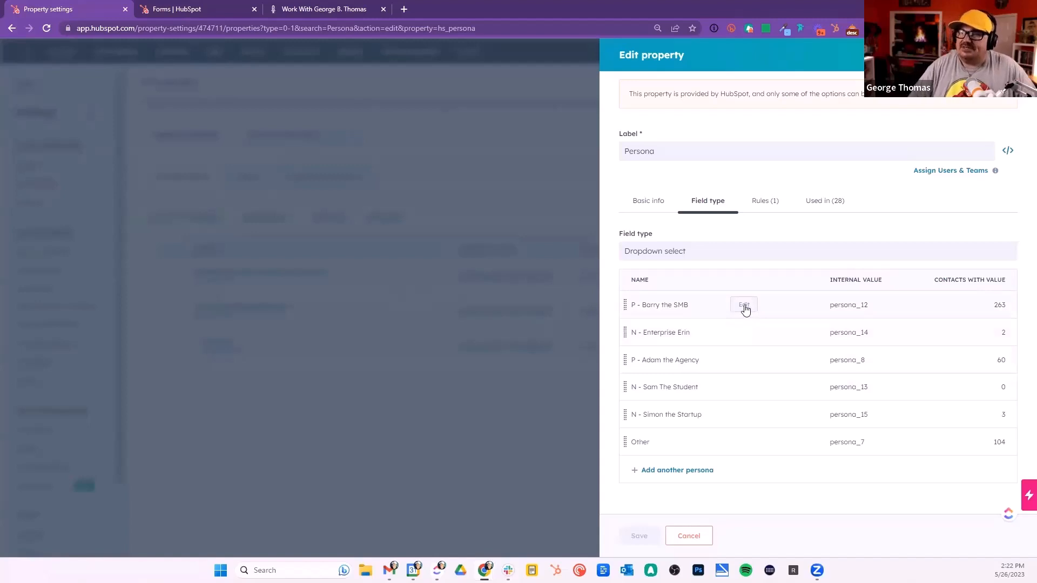
# Step: Open the P - Barry the SMB persona option, review its details, and close it without saving
pyautogui.click(745, 306)
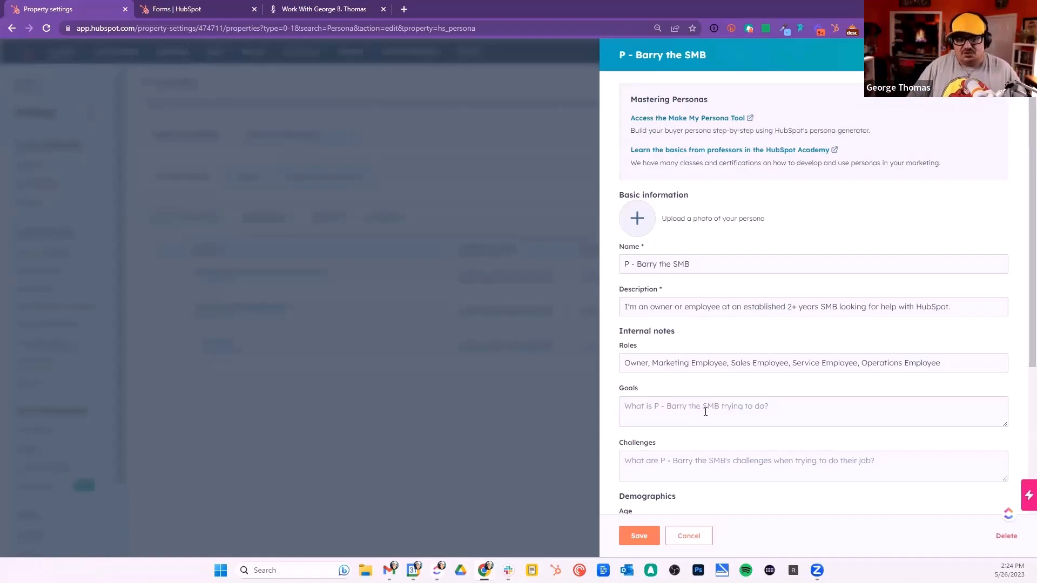
pyautogui.scroll(-1, 706, 412)
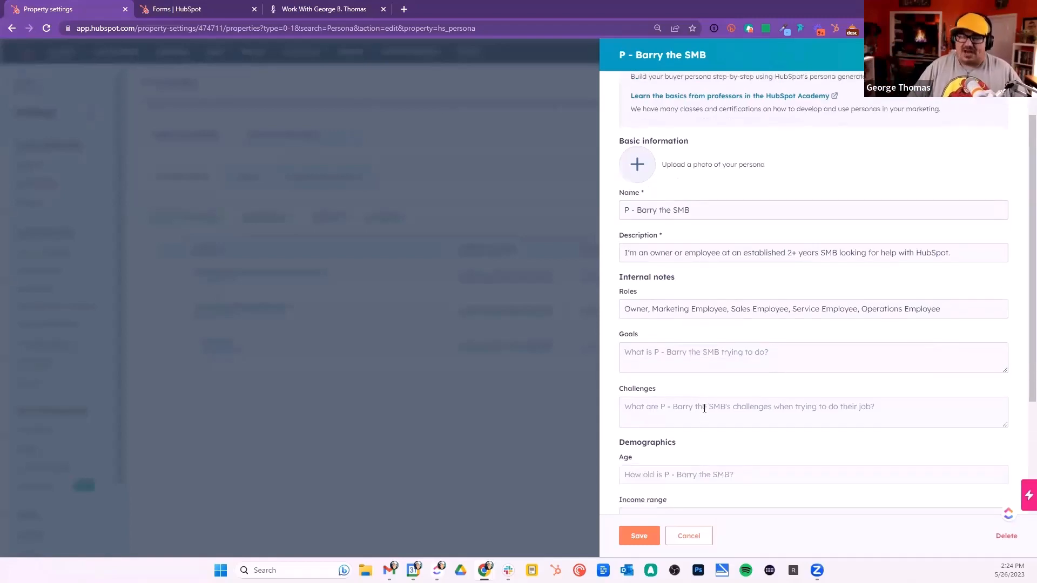
pyautogui.scroll(-3, 704, 408)
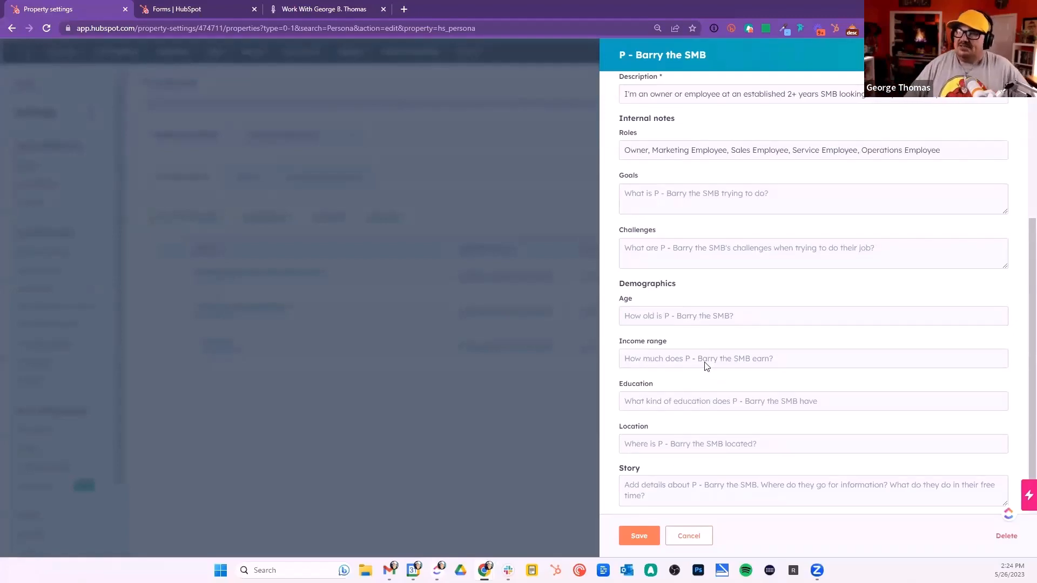
pyautogui.scroll(4, 705, 365)
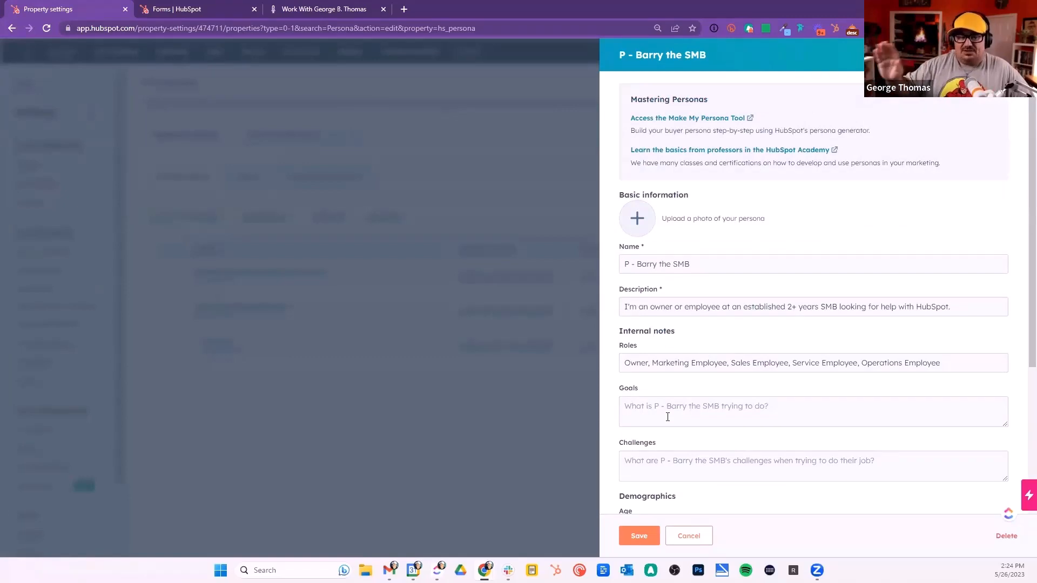
pyautogui.click(688, 535)
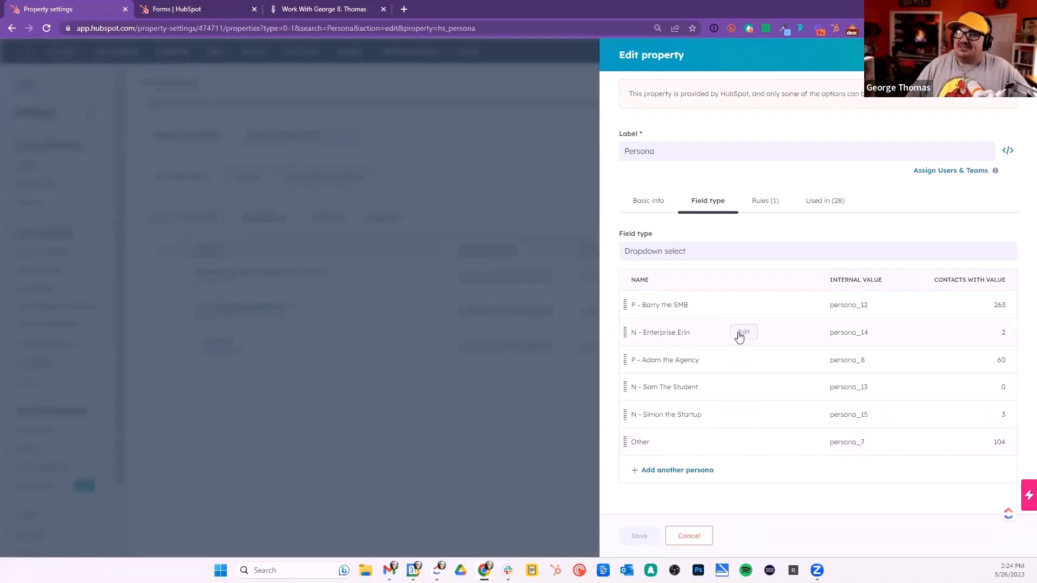
# Step: Open the N - Enterprise Erin persona option, review all its fields including the story, and close it
pyautogui.click(729, 330)
pyautogui.scroll(-2, 666, 391)
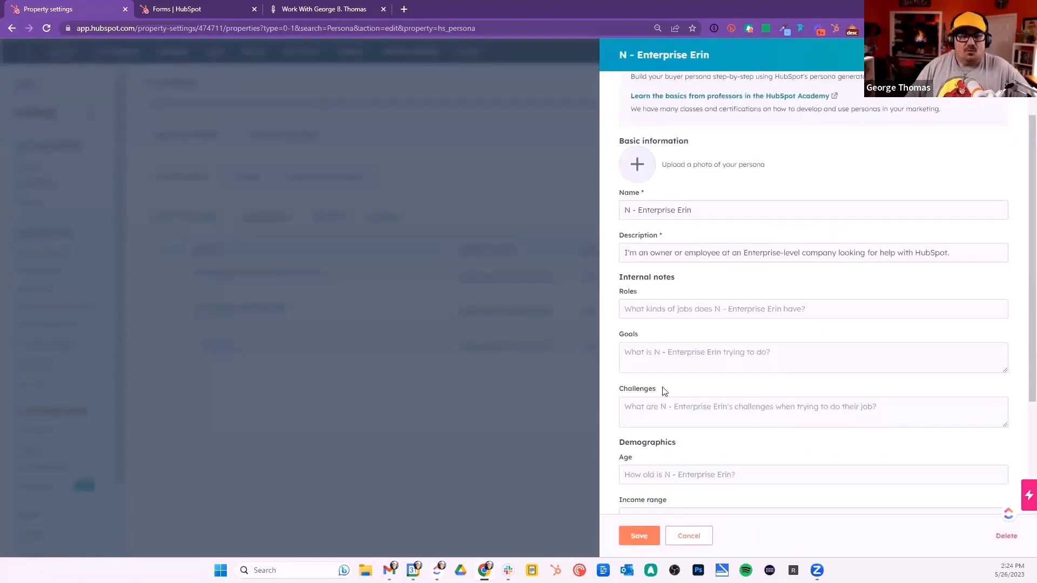
pyautogui.scroll(-1, 667, 378)
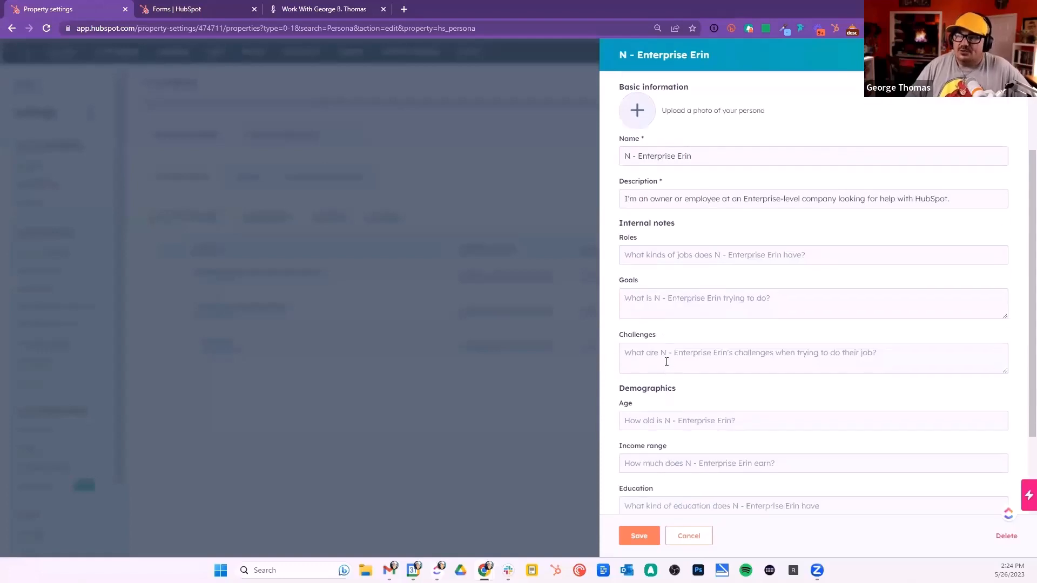
pyautogui.scroll(-1, 666, 362)
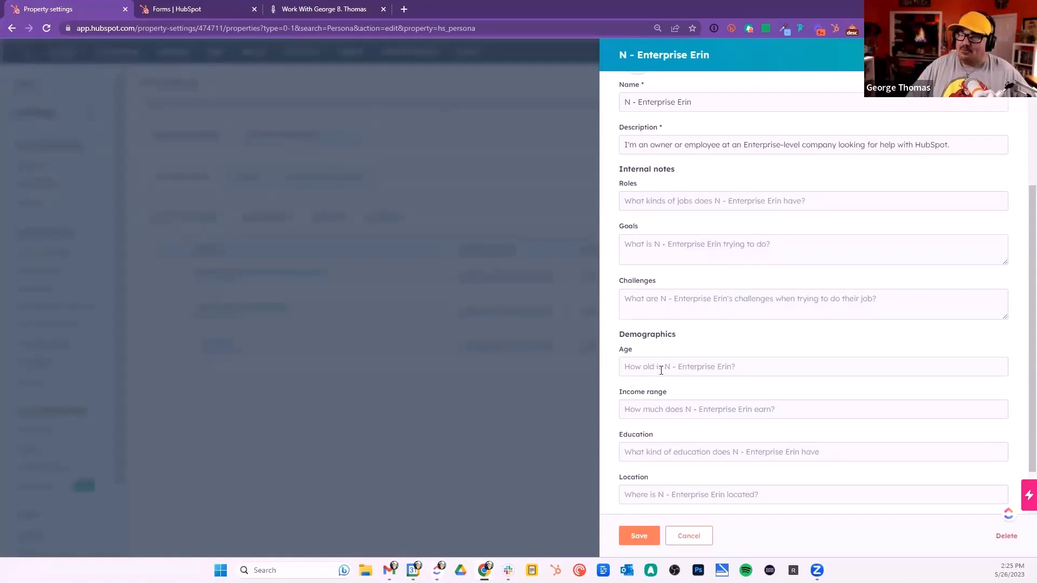
pyautogui.scroll(-1, 663, 369)
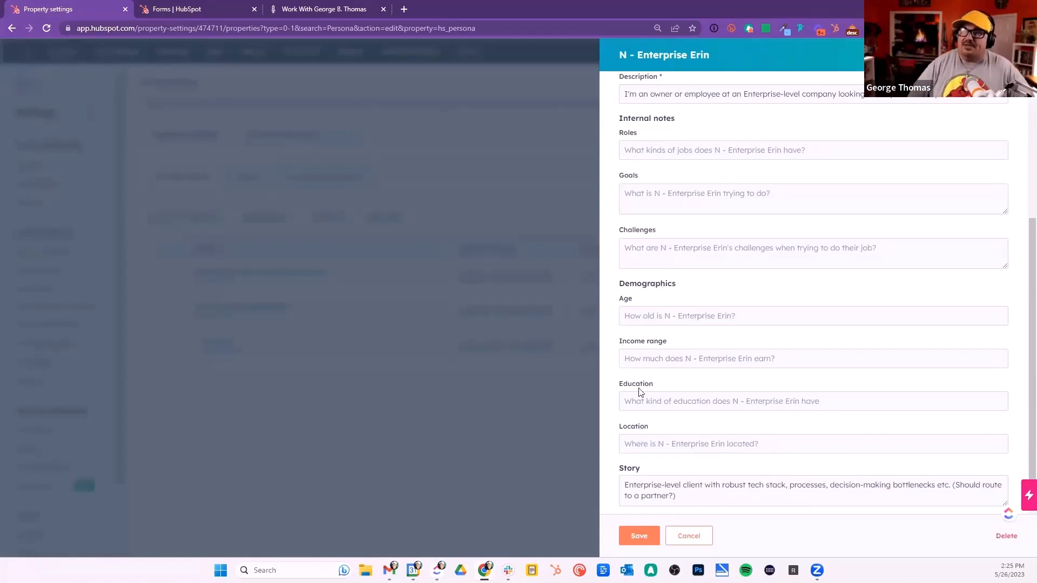
pyautogui.scroll(5, 638, 394)
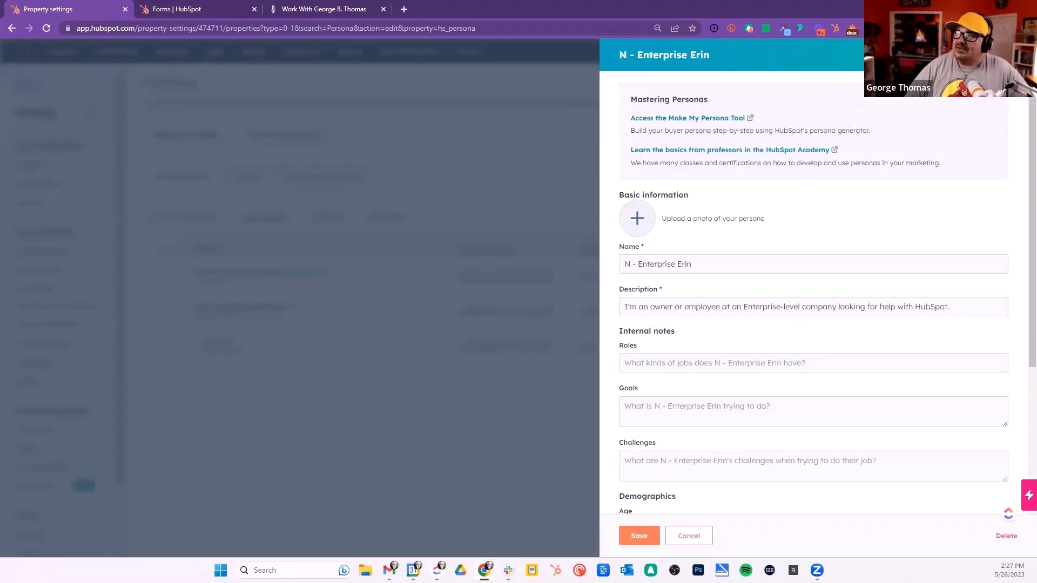
pyautogui.click(689, 536)
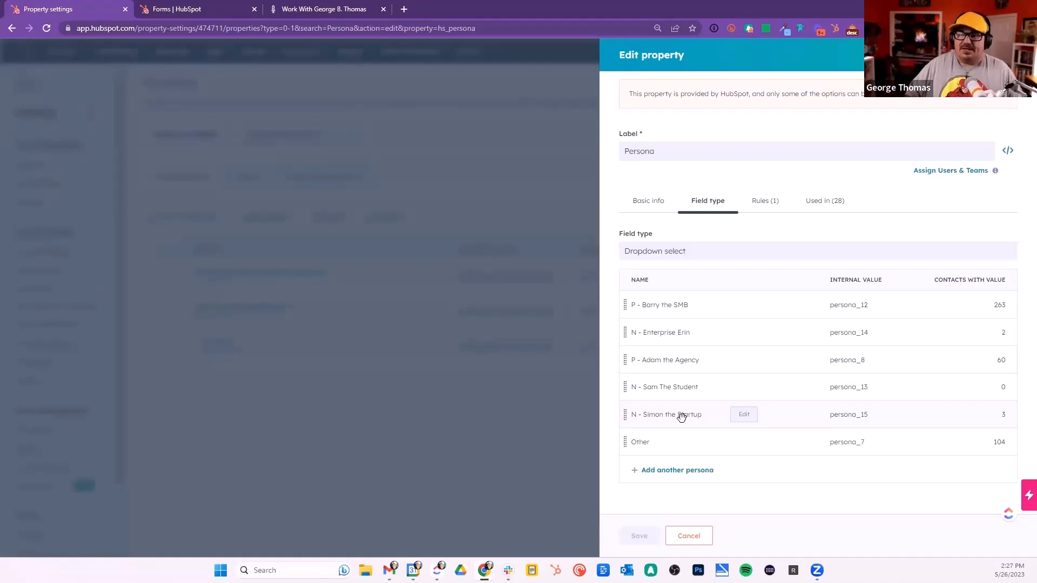
# Step: Open the Other persona option's details and close them without changes
pyautogui.click(741, 443)
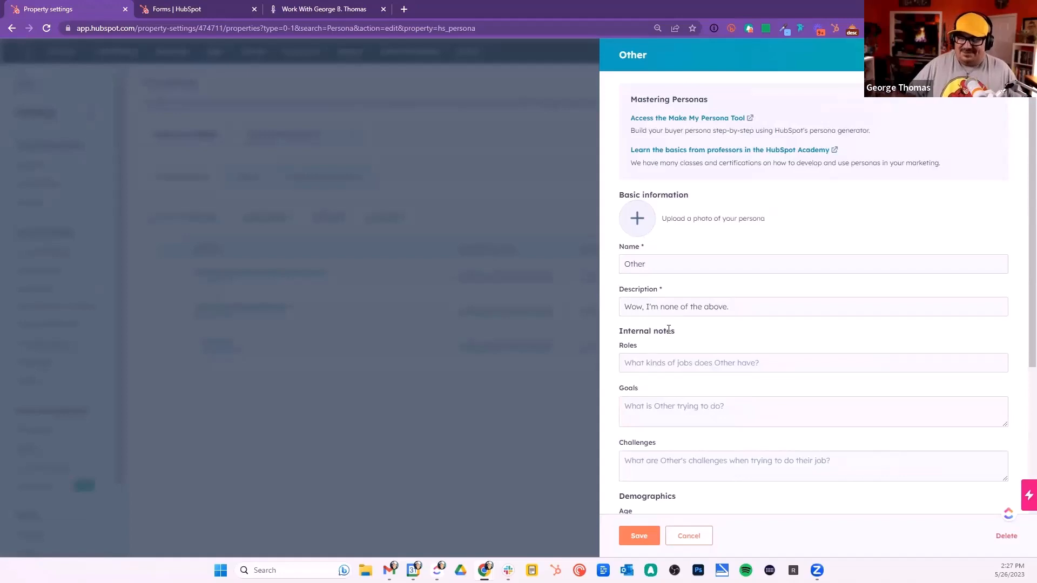
pyautogui.click(693, 537)
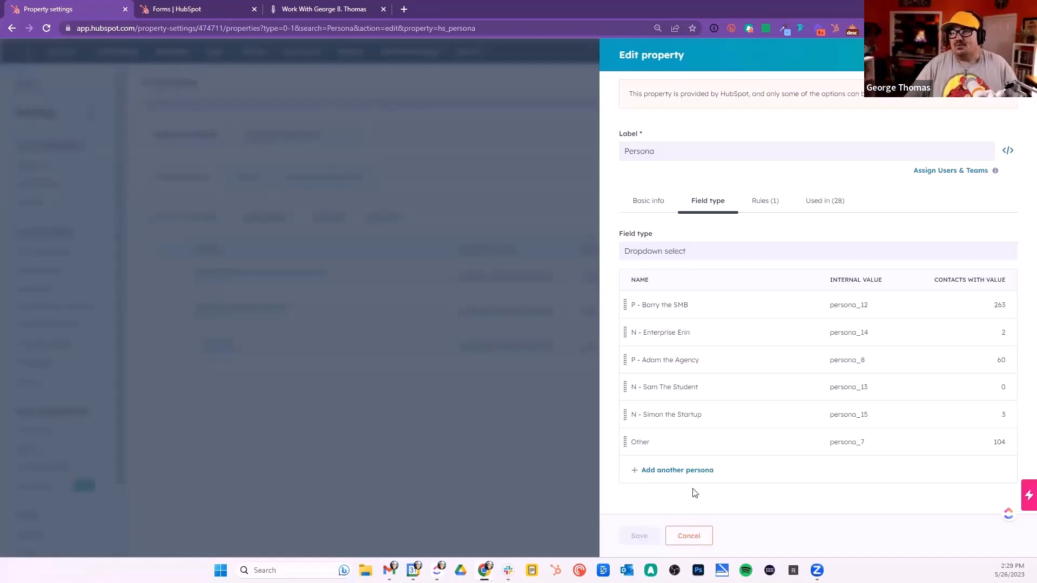
pyautogui.moveTo(719, 329)
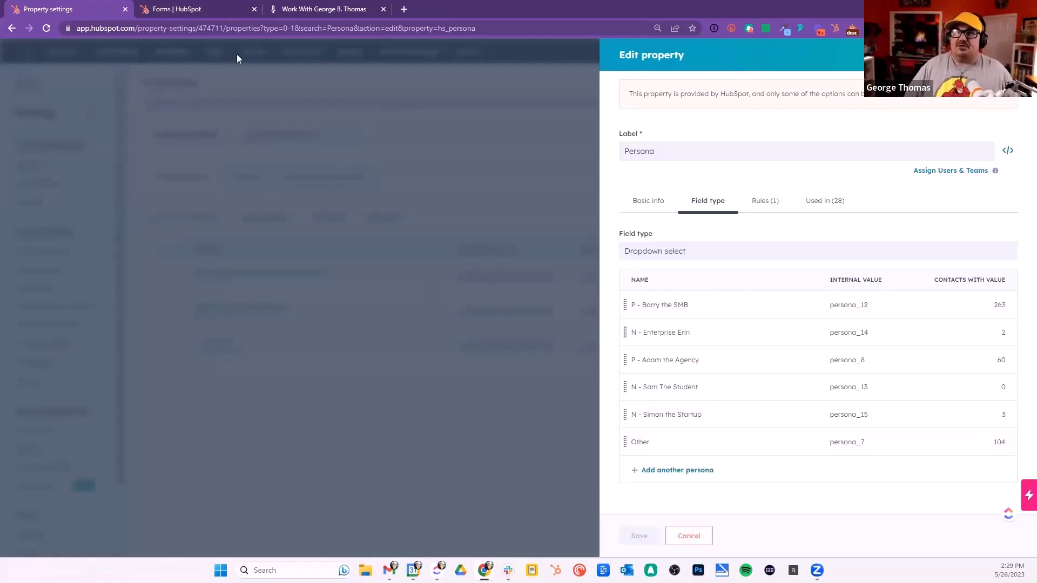
# Step: Switch to the form editor and expand, then collapse, the dependent fields of the describe-yourself question
pyautogui.moveTo(177, 11)
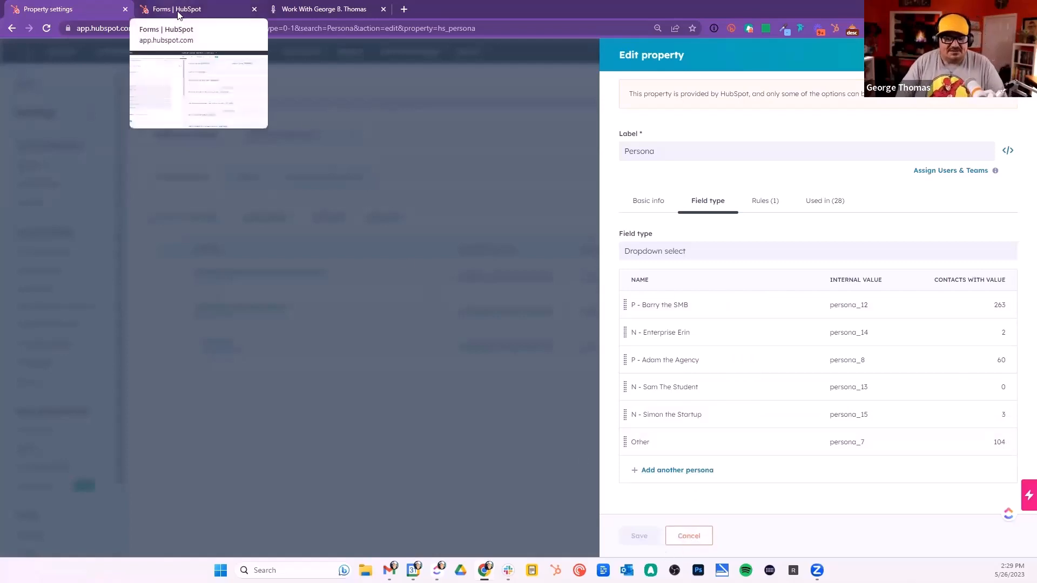
pyautogui.click(178, 11)
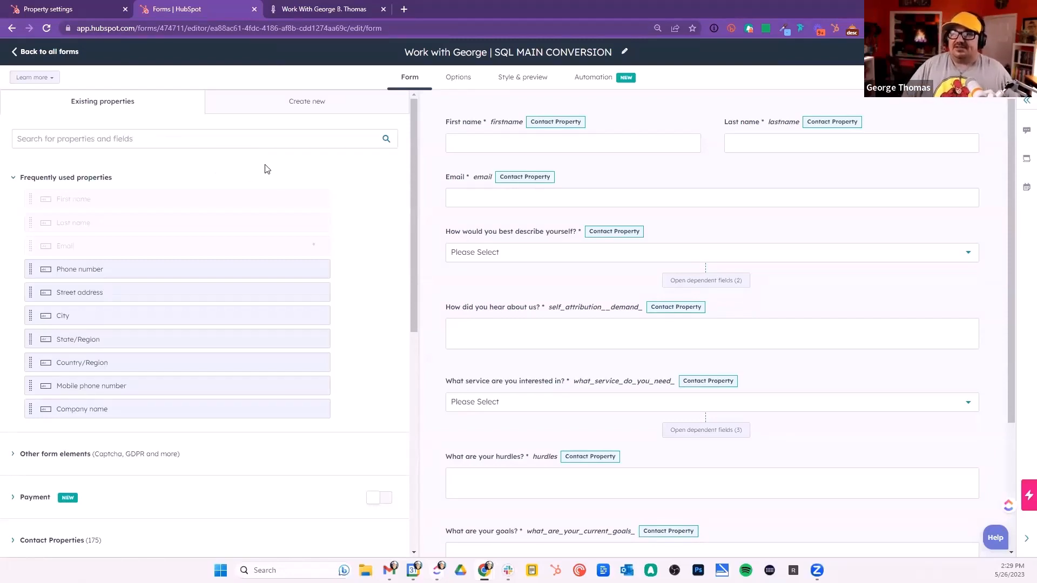
pyautogui.moveTo(503, 241)
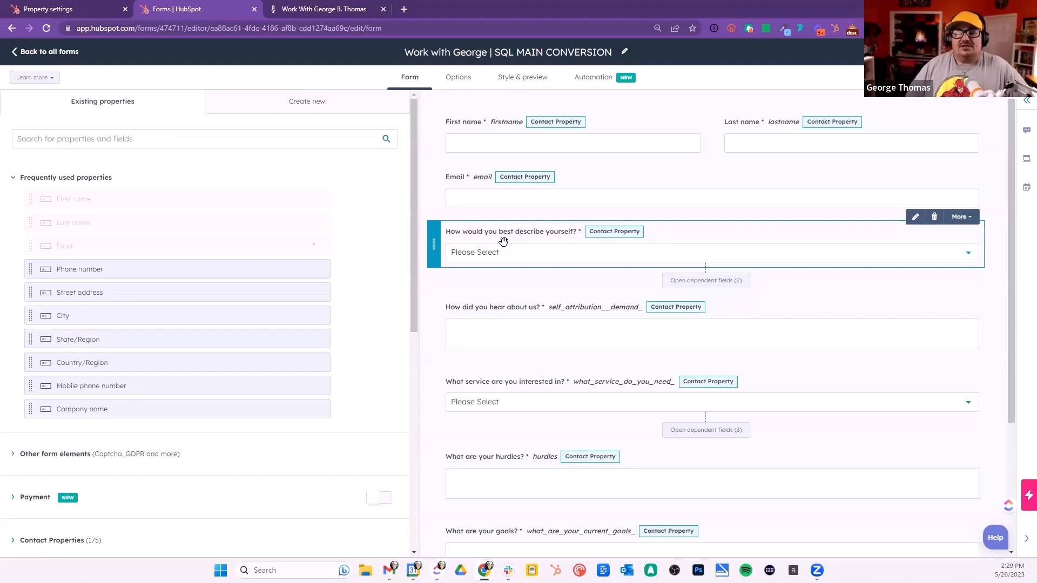
pyautogui.click(720, 281)
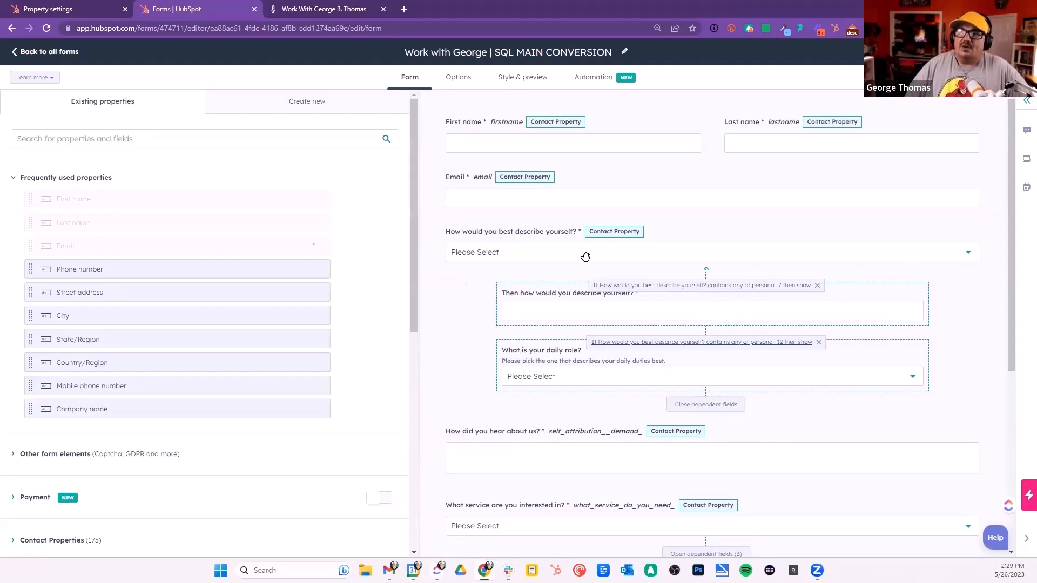
pyautogui.click(700, 405)
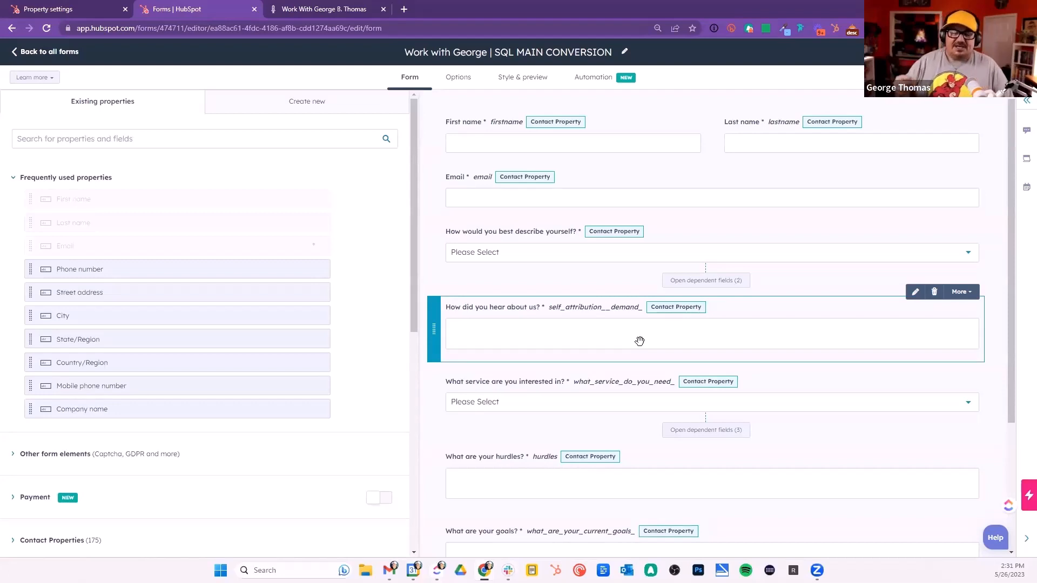
# Step: Inspect the settings of the 'How did you hear about us?' and 'How would you best describe yourself?' form fields, including field options
pyautogui.click(560, 307)
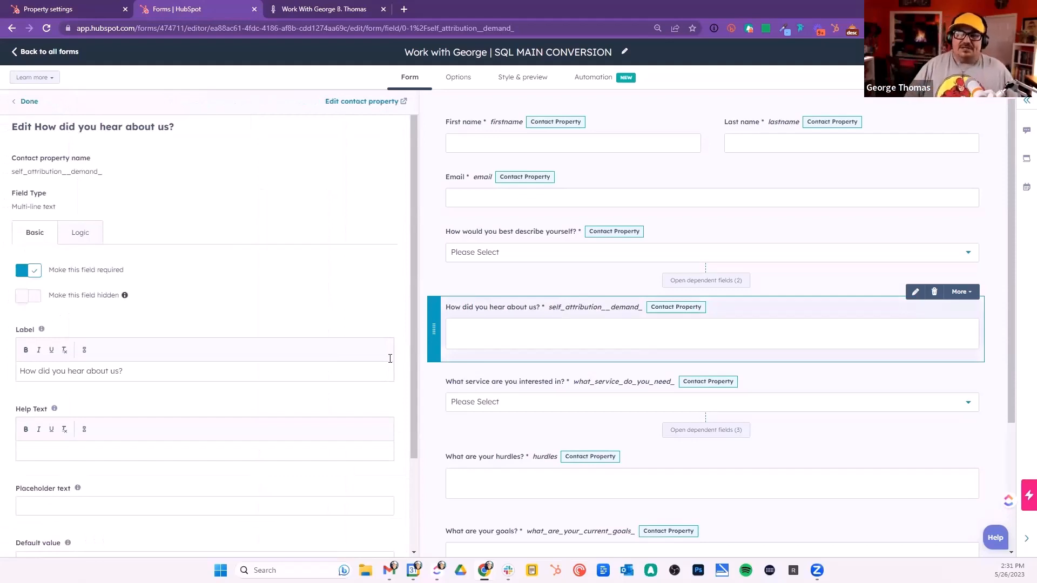
pyautogui.scroll(-3, 168, 497)
pyautogui.scroll(3, 154, 384)
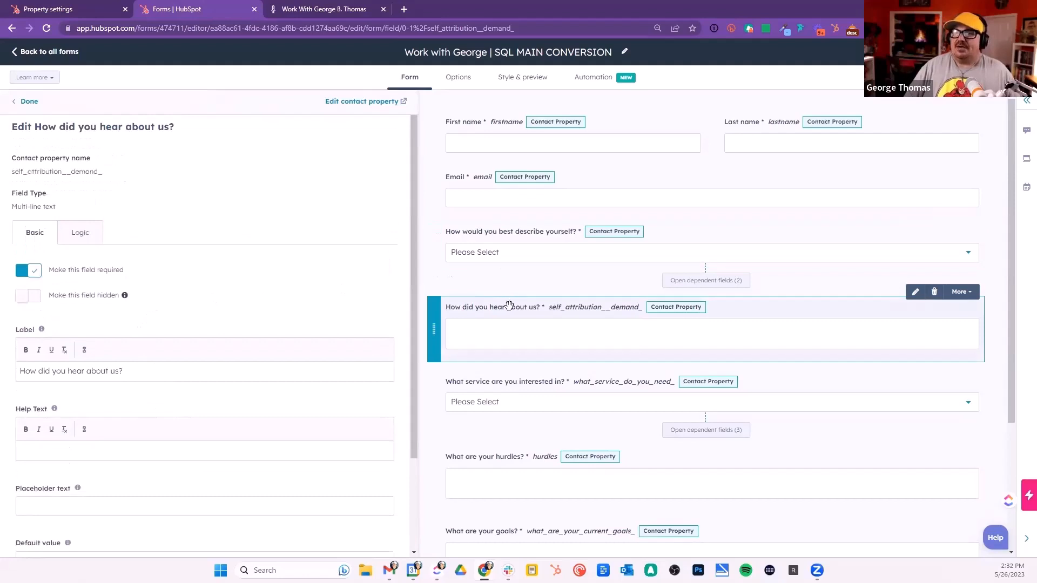
pyautogui.click(504, 231)
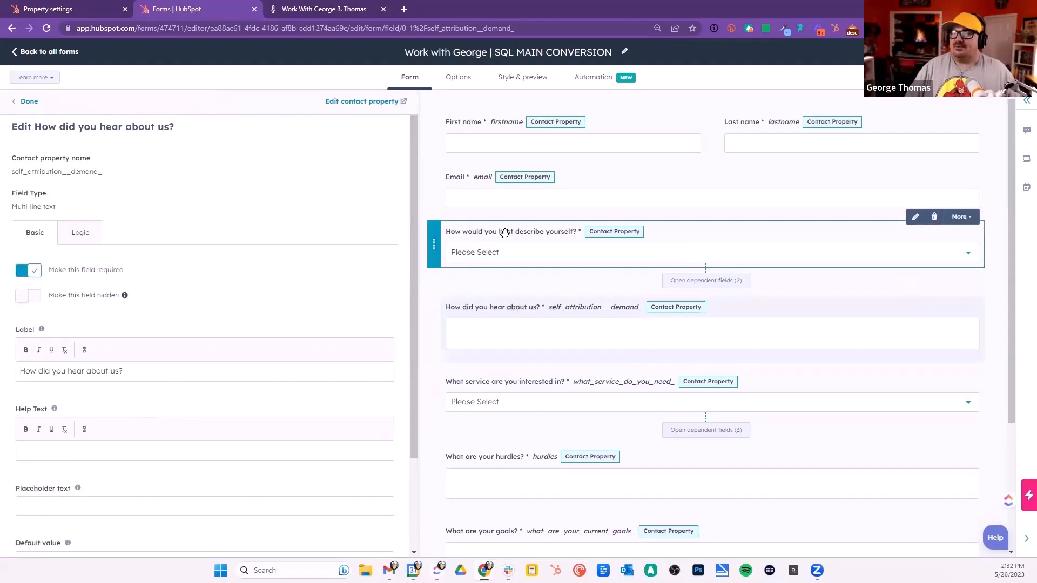
pyautogui.scroll(-3, 201, 324)
pyautogui.scroll(-2, 200, 326)
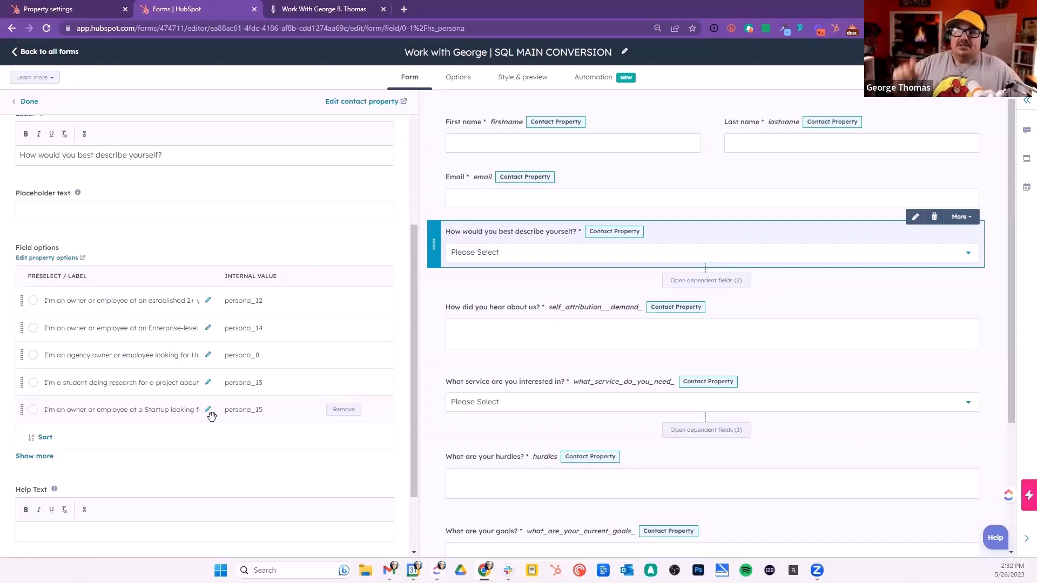
pyautogui.scroll(4, 205, 356)
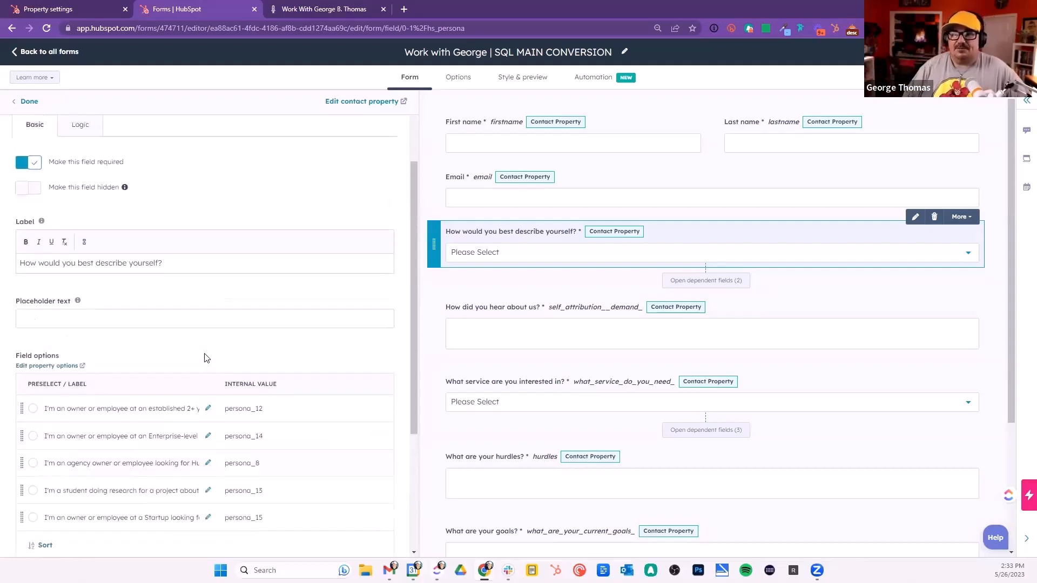
# Step: On the live get-started page, choose 'Wow, I'm none of the above.' for the describe-yourself question
pyautogui.click(298, 9)
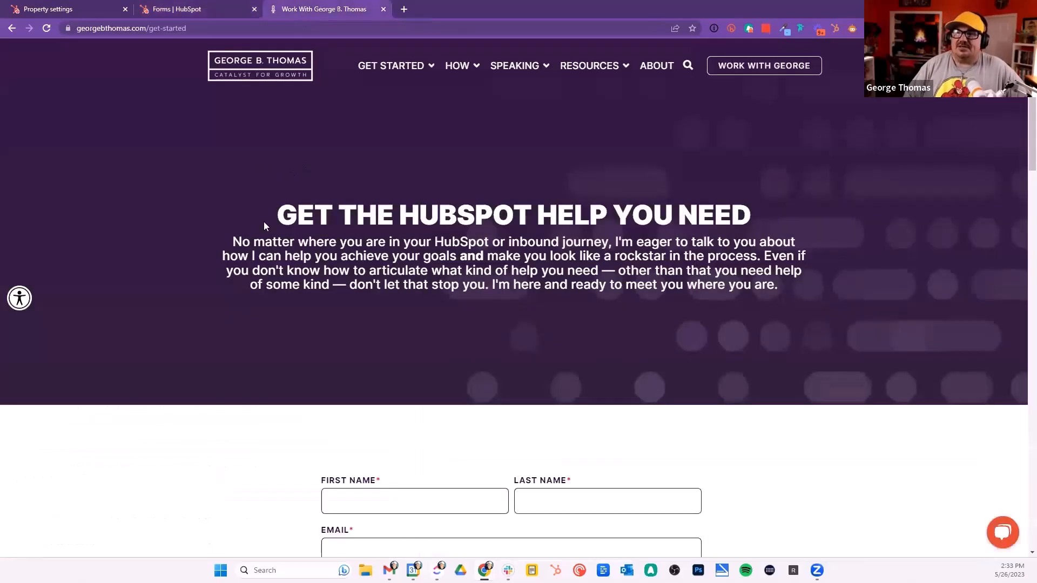
pyautogui.scroll(-3, 276, 287)
pyautogui.scroll(-3, 277, 291)
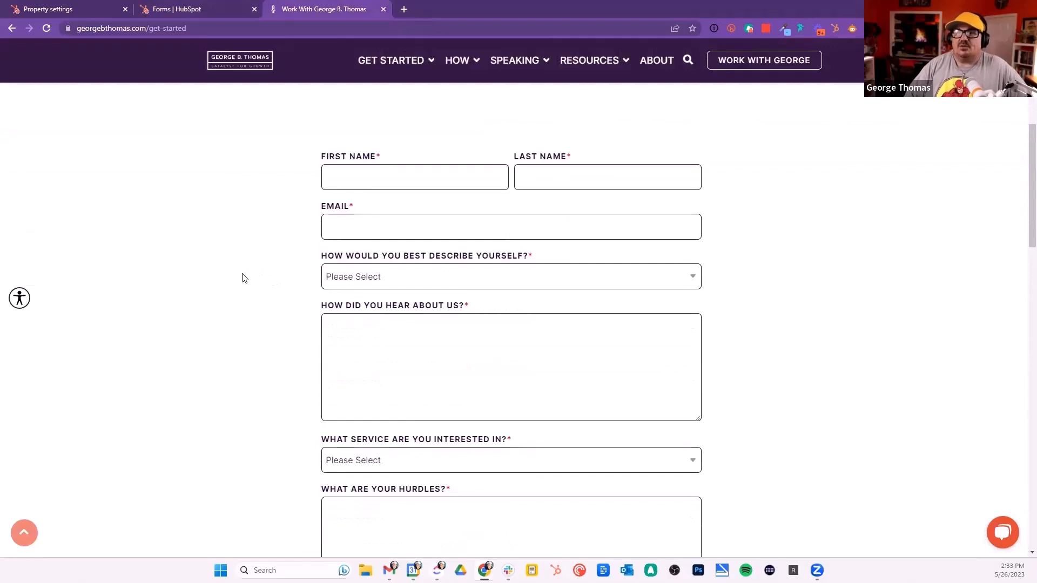
pyautogui.click(589, 284)
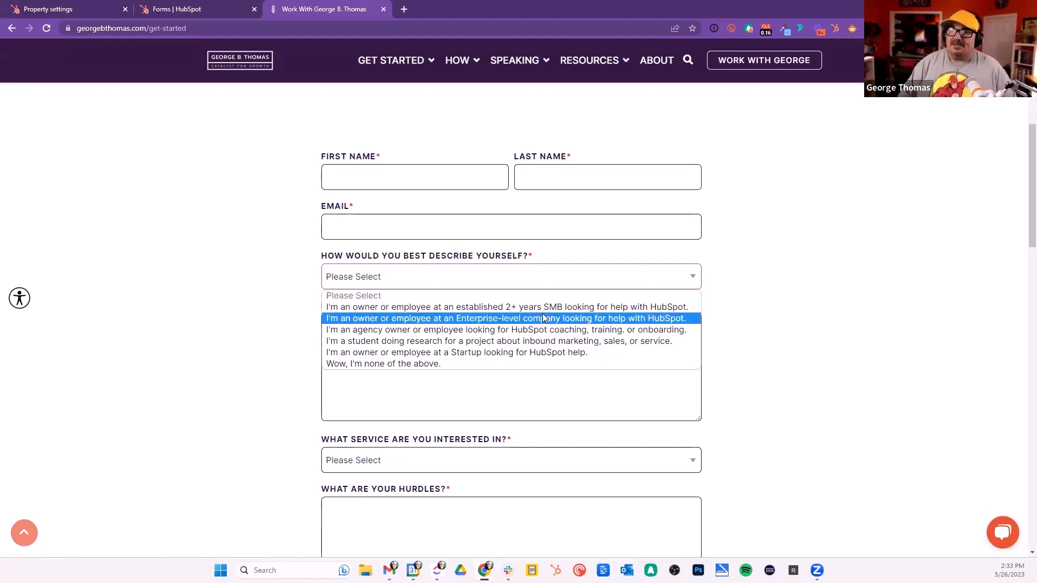
pyautogui.press('Up')
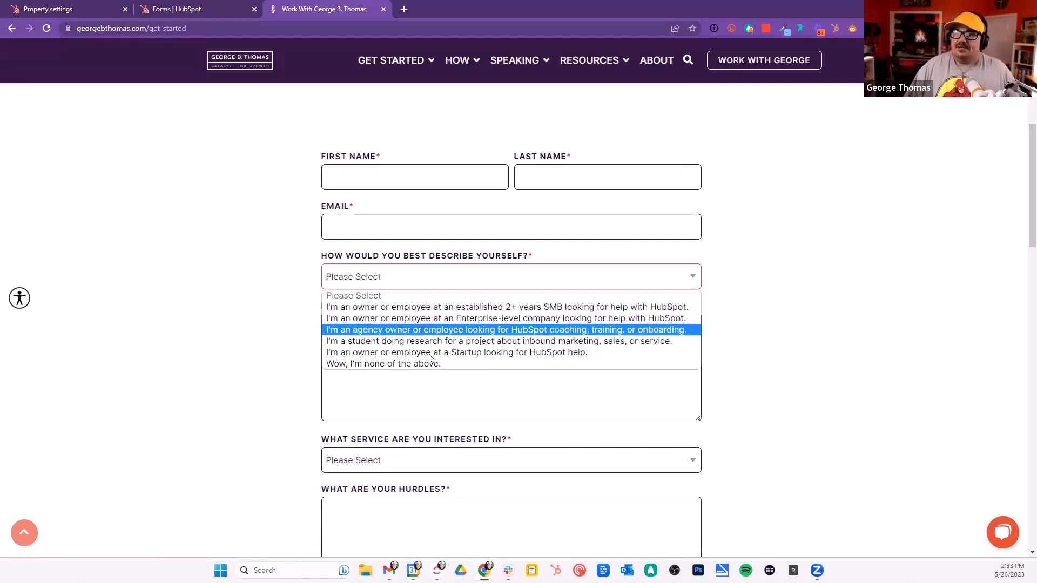
pyautogui.click(396, 365)
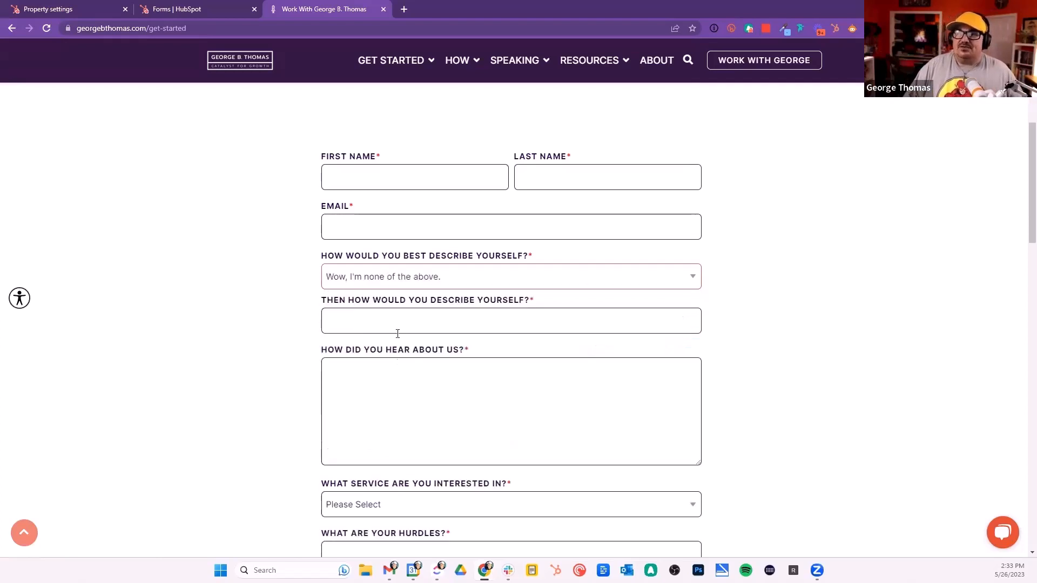
# Step: Enter Marketer in the 'Then how would you describe yourself?' field and return to the property settings tab
pyautogui.click(335, 324)
pyautogui.click(302, 336)
pyautogui.click(326, 321)
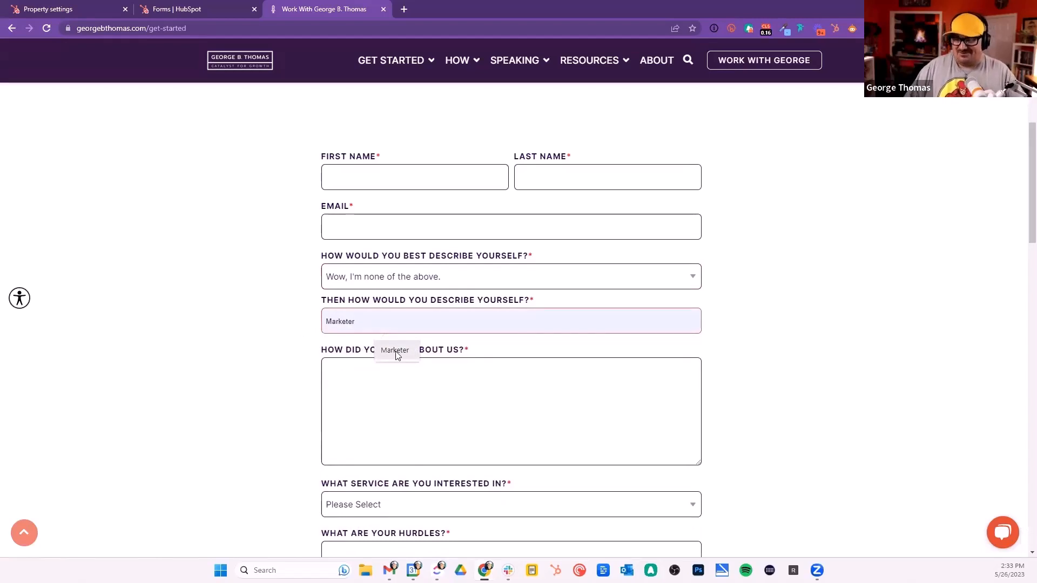
pyautogui.click(396, 353)
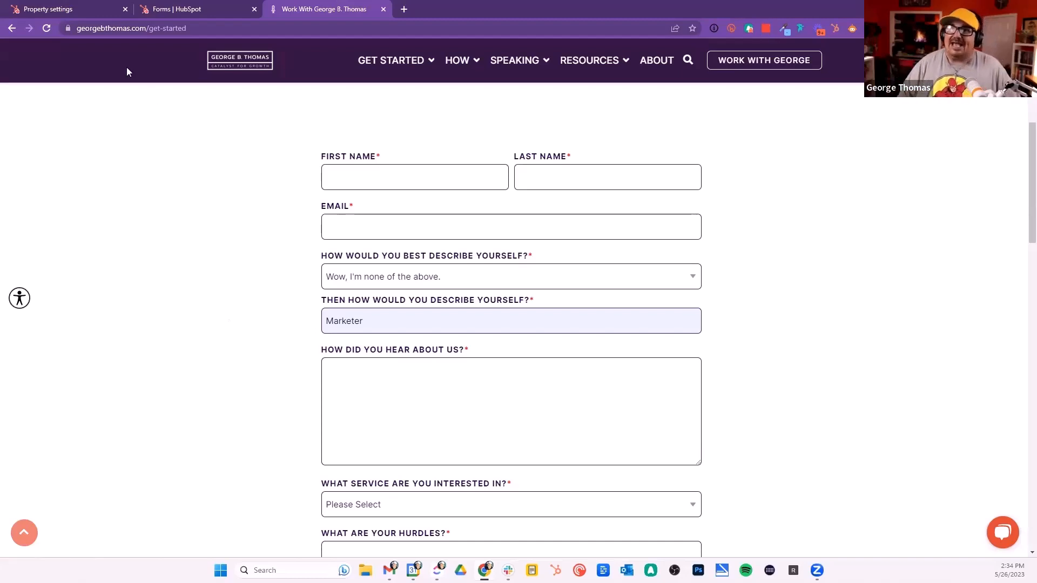
pyautogui.click(85, 7)
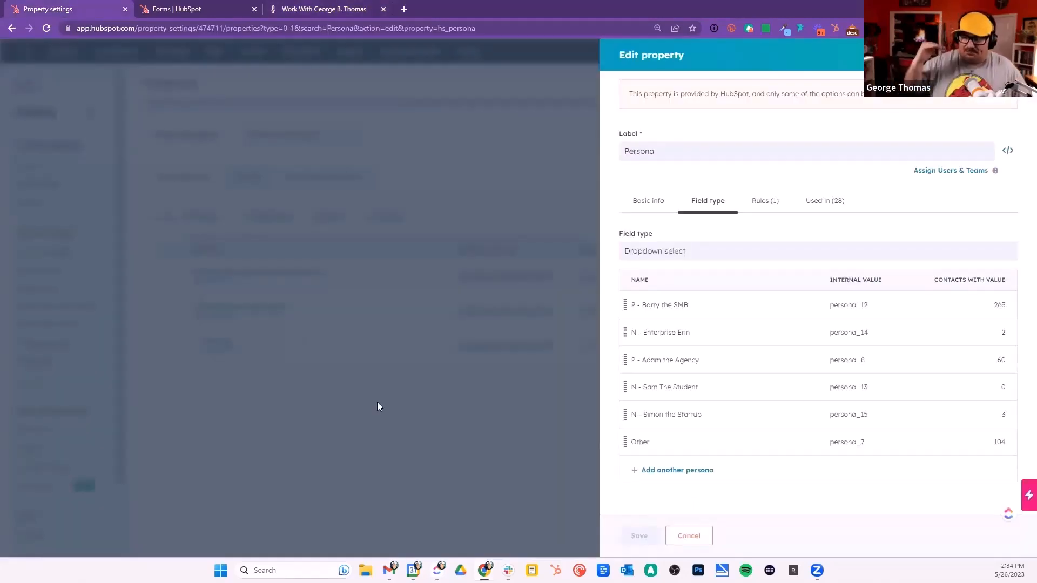